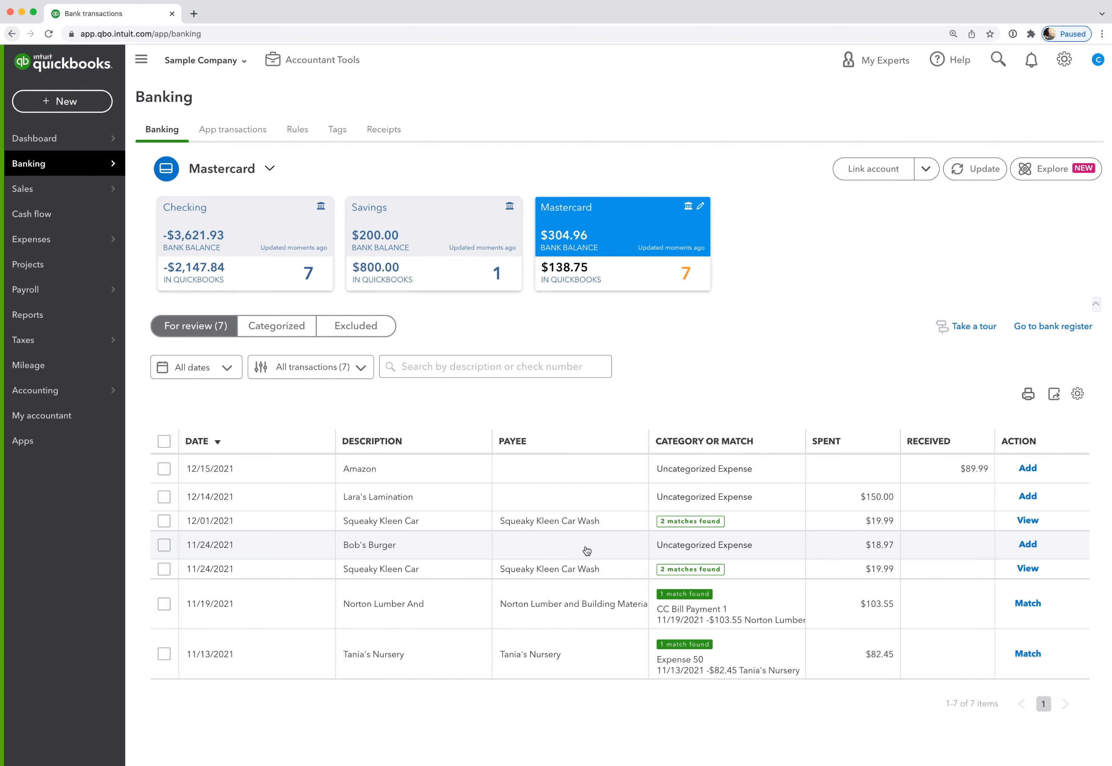
# Step: Start a new bank rule from the 11/24/2021 Bob's Burger transaction and name it BOBS BURGER, based on its bank detail text
pyautogui.click(447, 551)
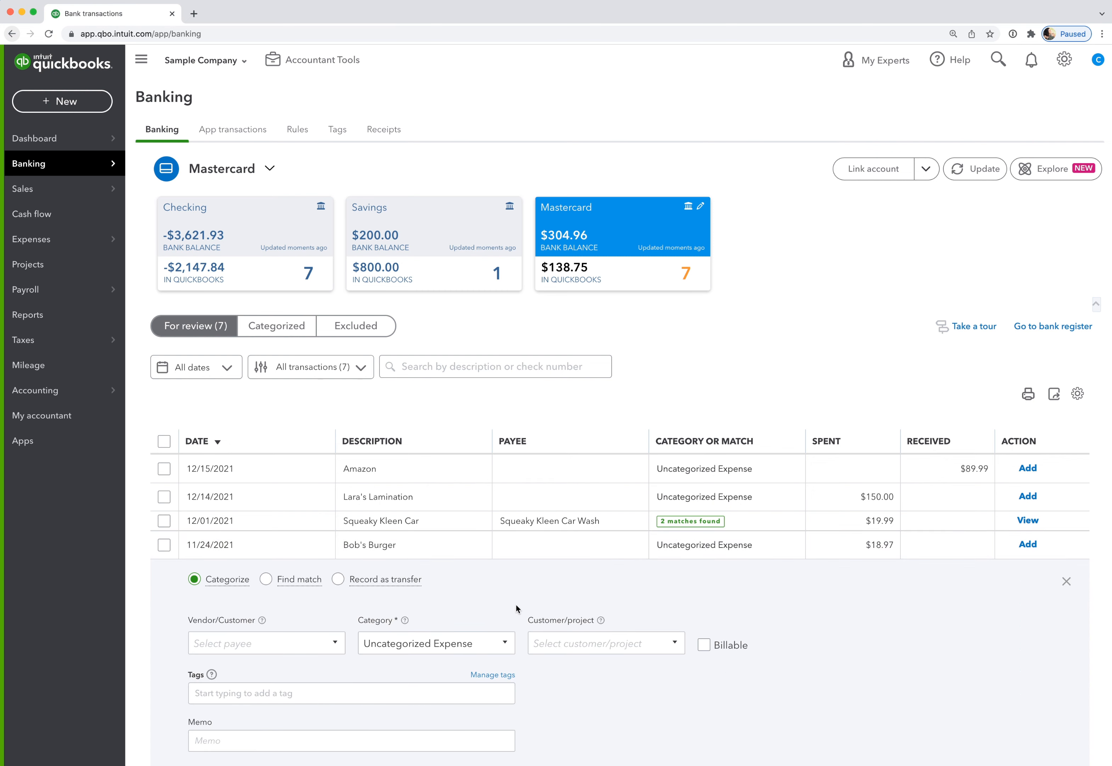
pyautogui.scroll(-3, 533, 582)
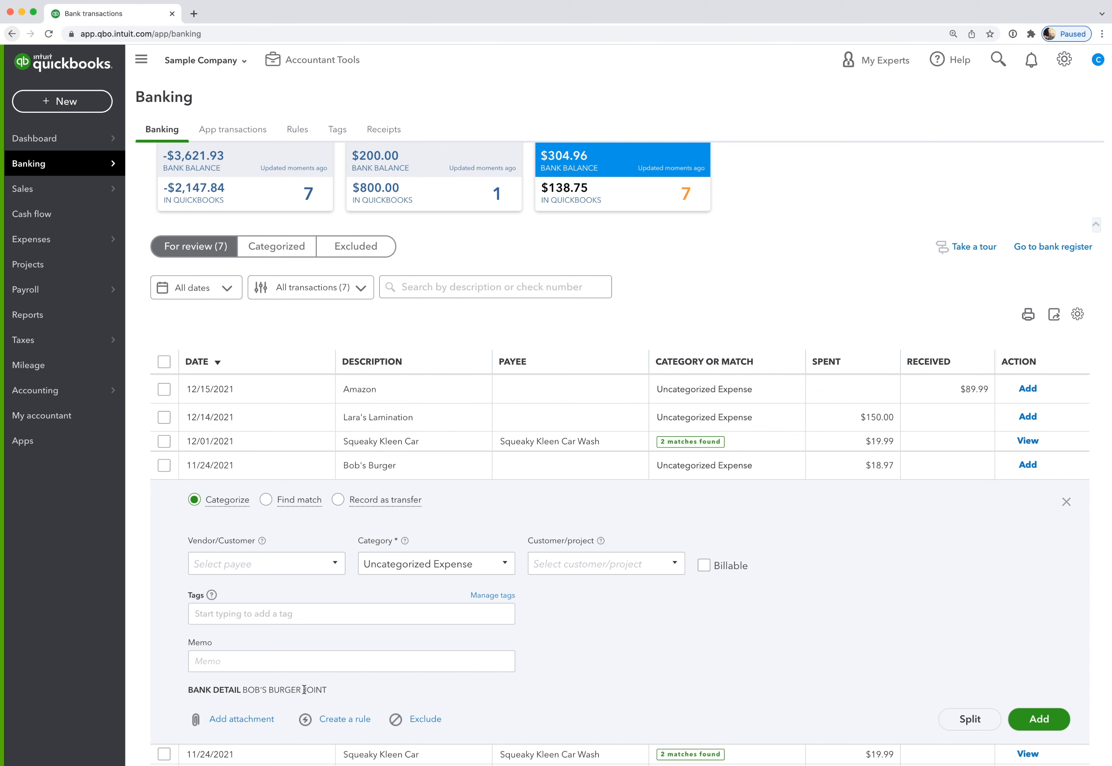
pyautogui.moveTo(302, 689); pyautogui.dragTo(244, 689)
pyautogui.press('super+c')
pyautogui.click(343, 720)
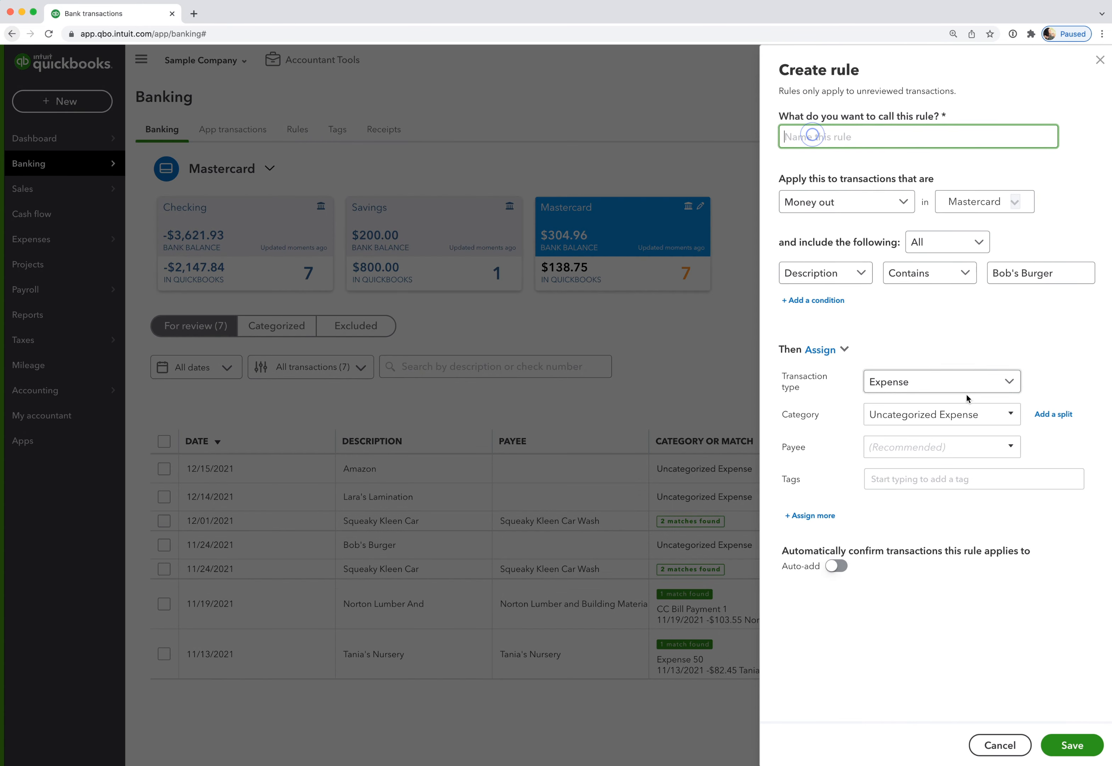
pyautogui.press('super+v')
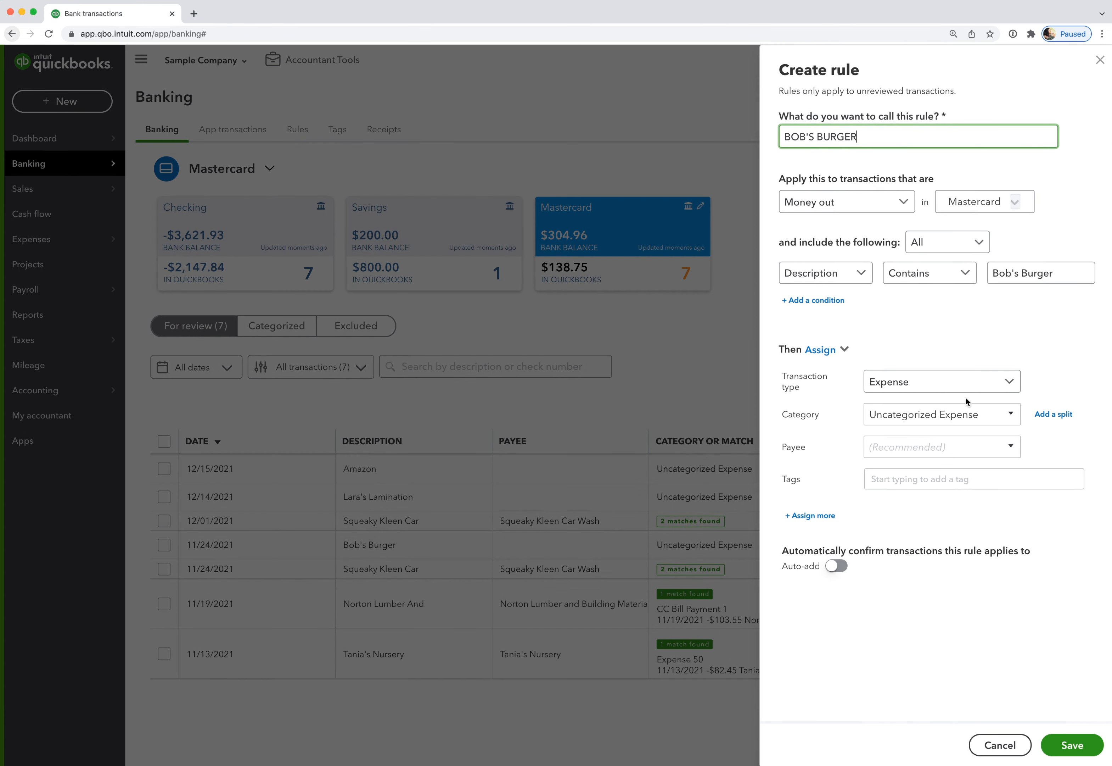
pyautogui.click(809, 139)
pyautogui.press('BackSpace')
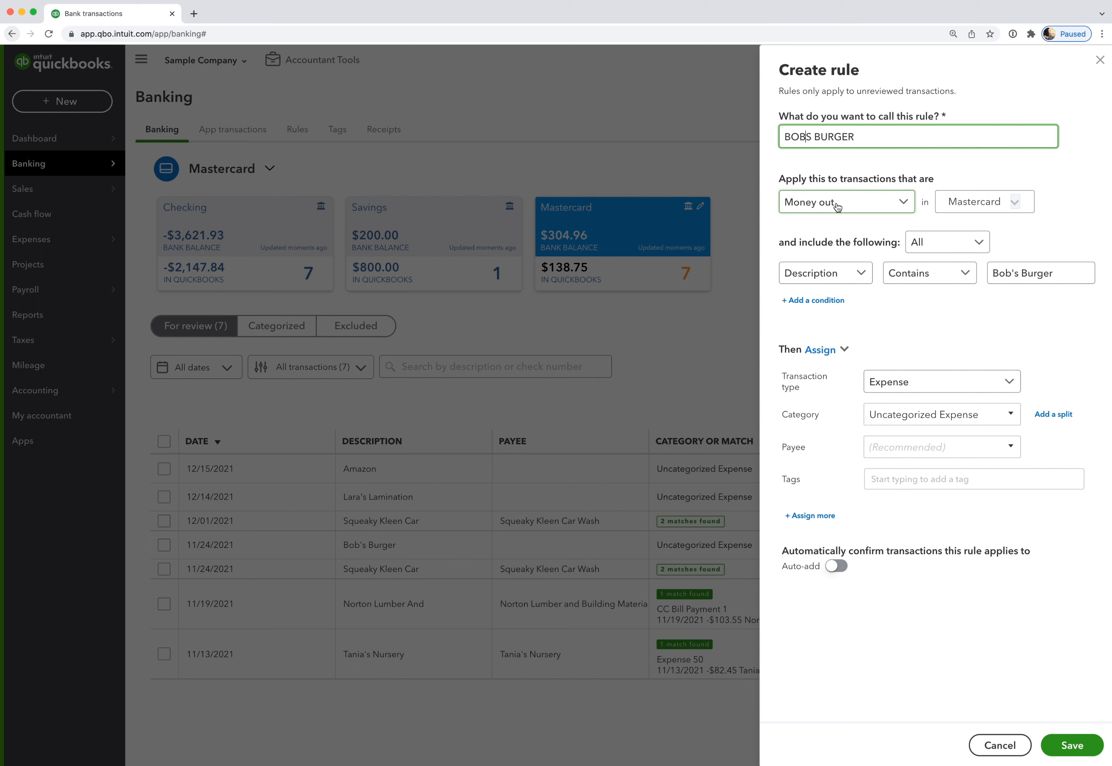
# Step: Apply the rule to Money out transactions in all bank accounts
pyautogui.click(904, 203)
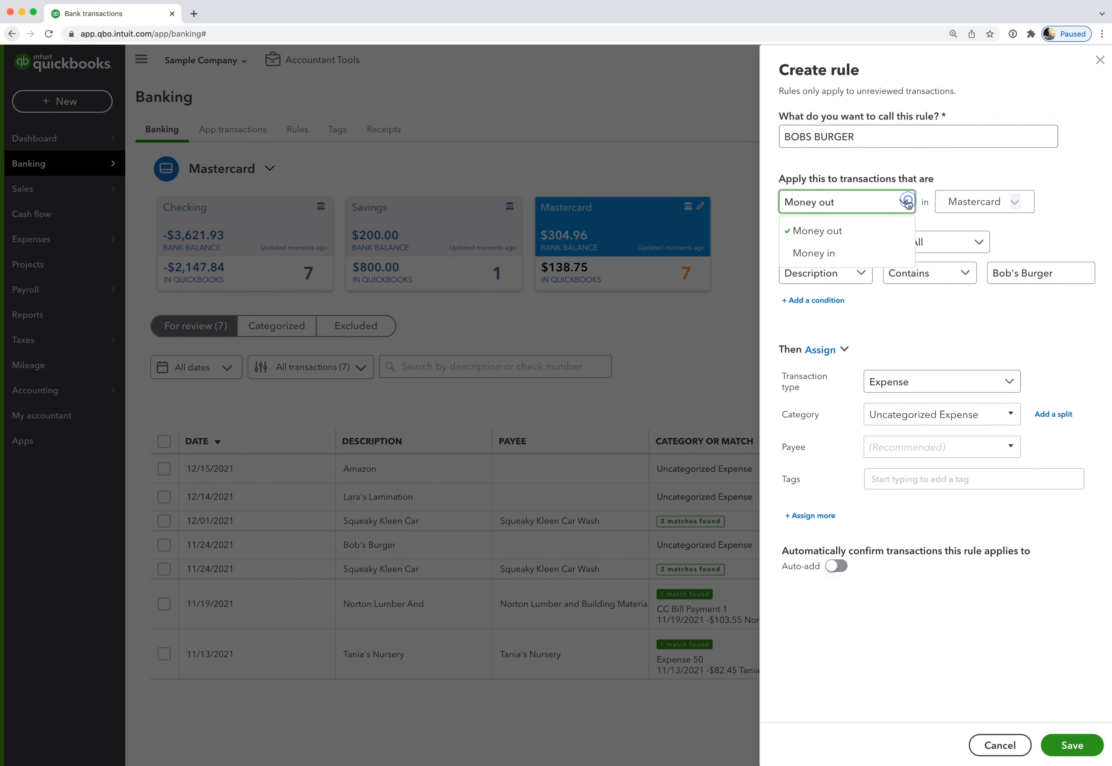
pyautogui.click(873, 235)
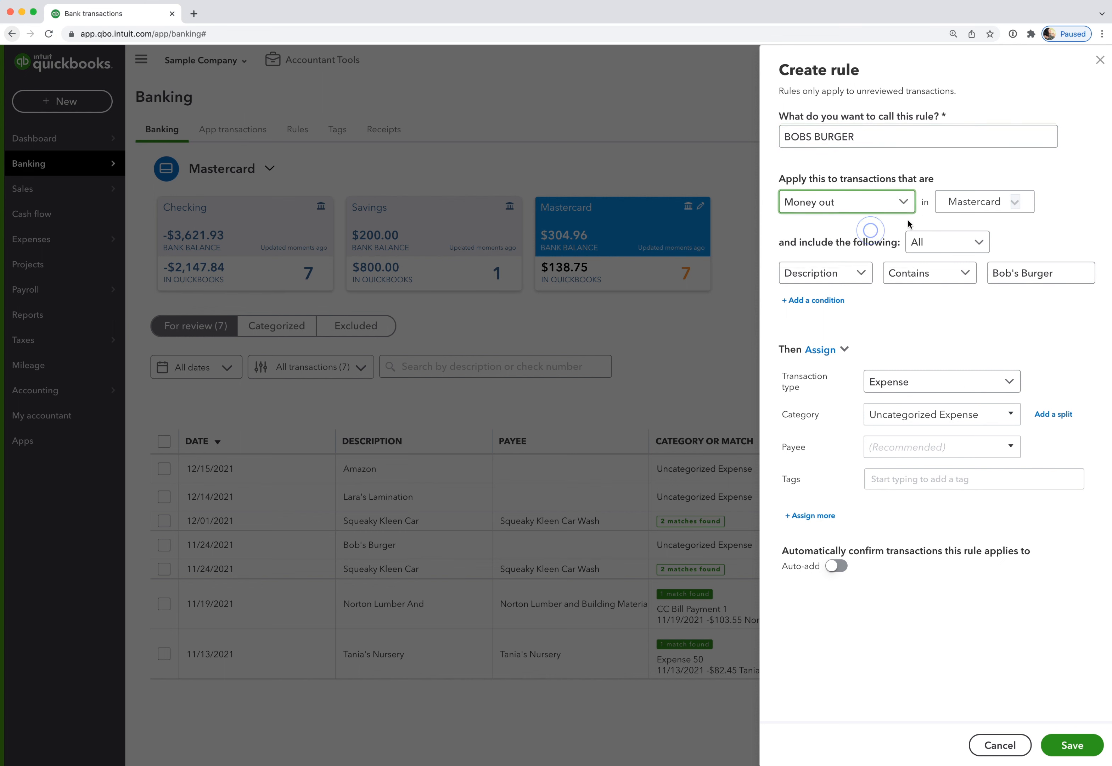
pyautogui.click(1015, 203)
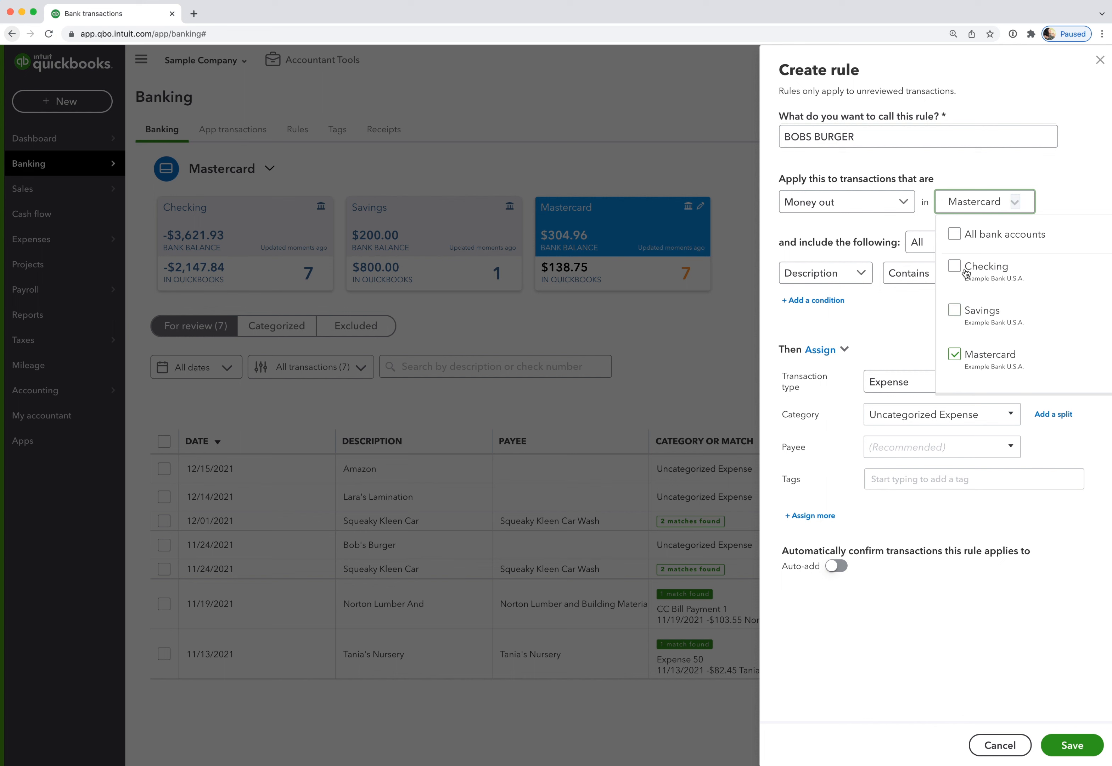
pyautogui.click(955, 235)
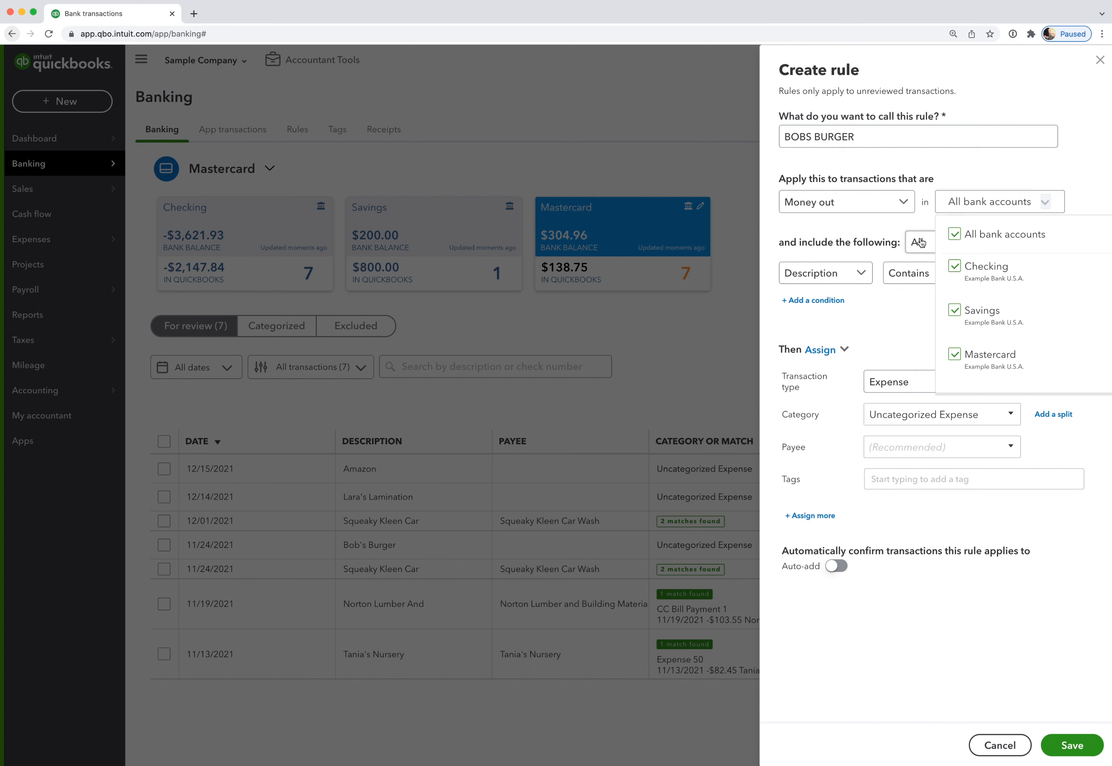
pyautogui.click(818, 225)
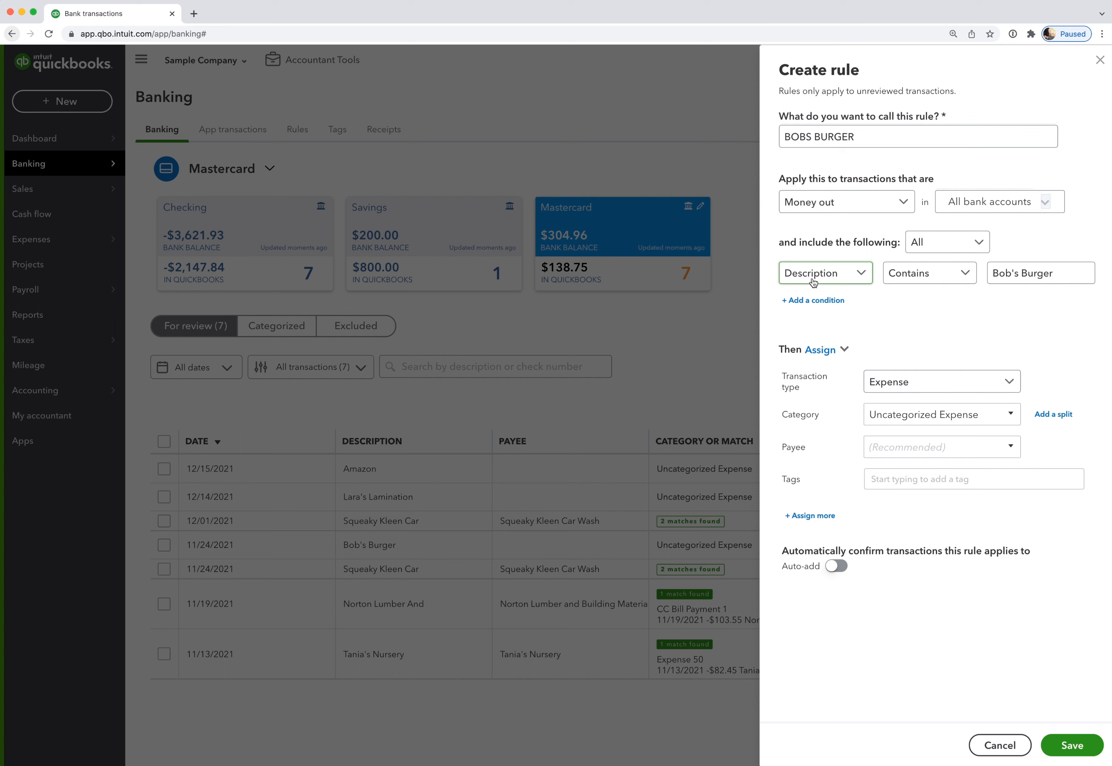
# Step: Add a second condition, Bank text contains BOB'S BURGER, and make the rule match Any of its conditions
pyautogui.click(1059, 271)
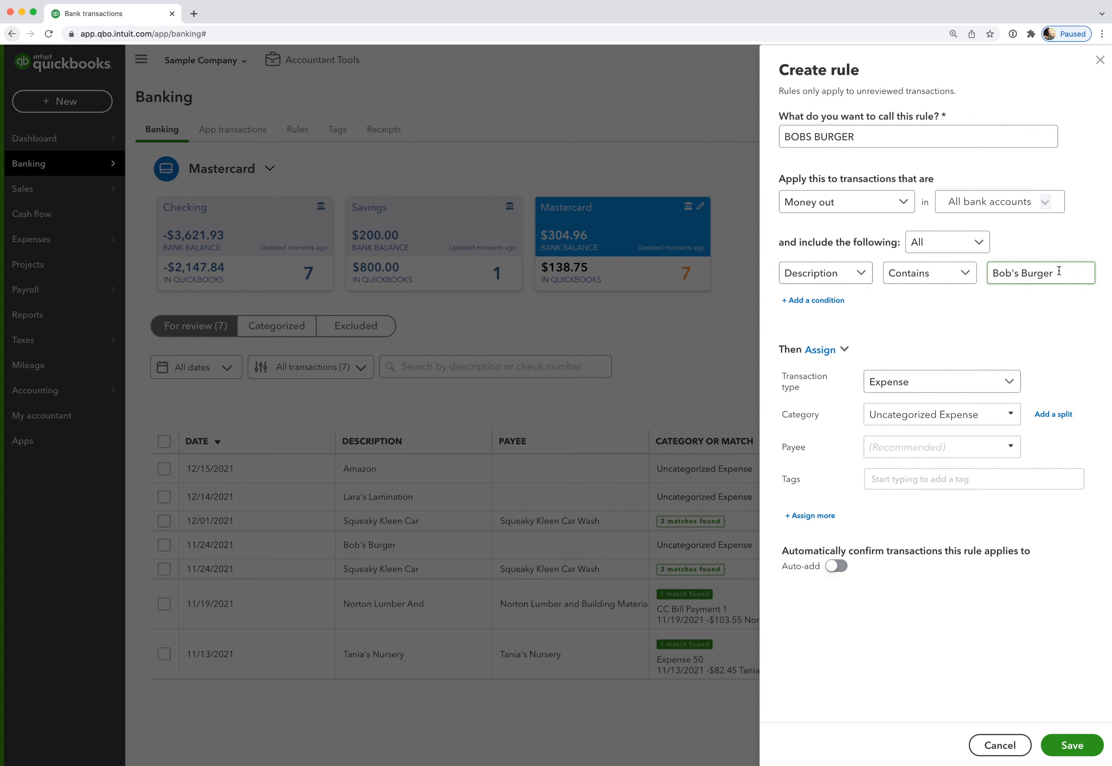
pyautogui.click(832, 300)
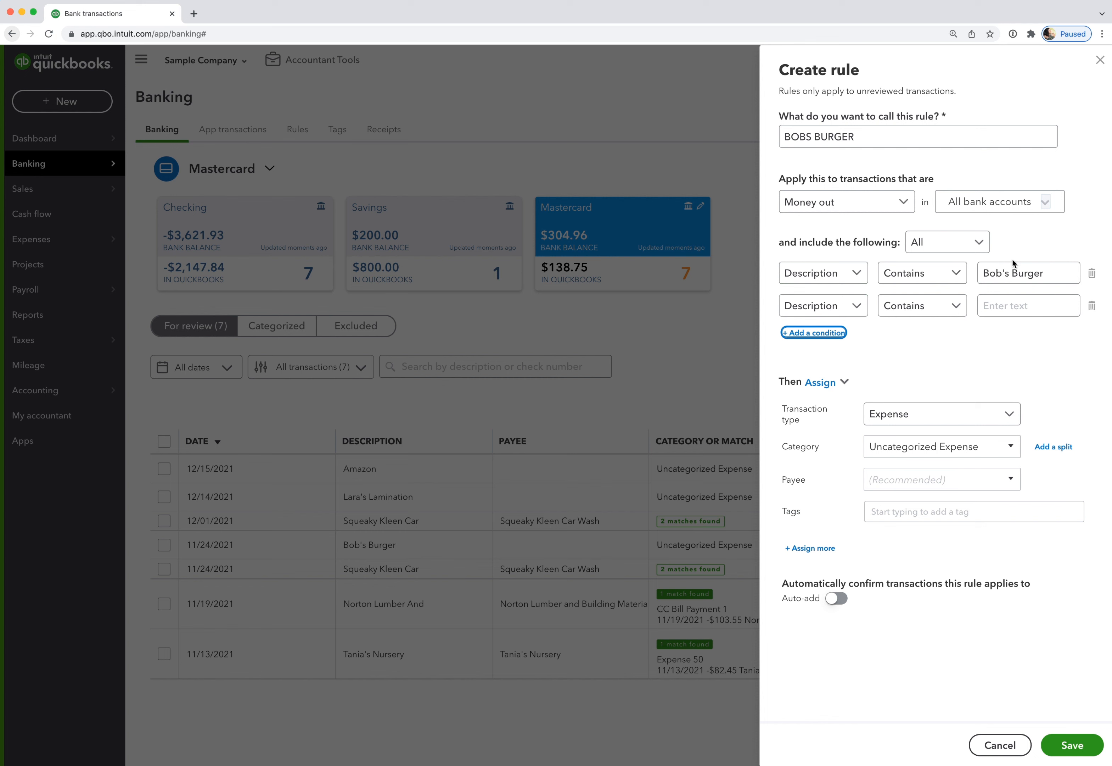
pyautogui.click(857, 310)
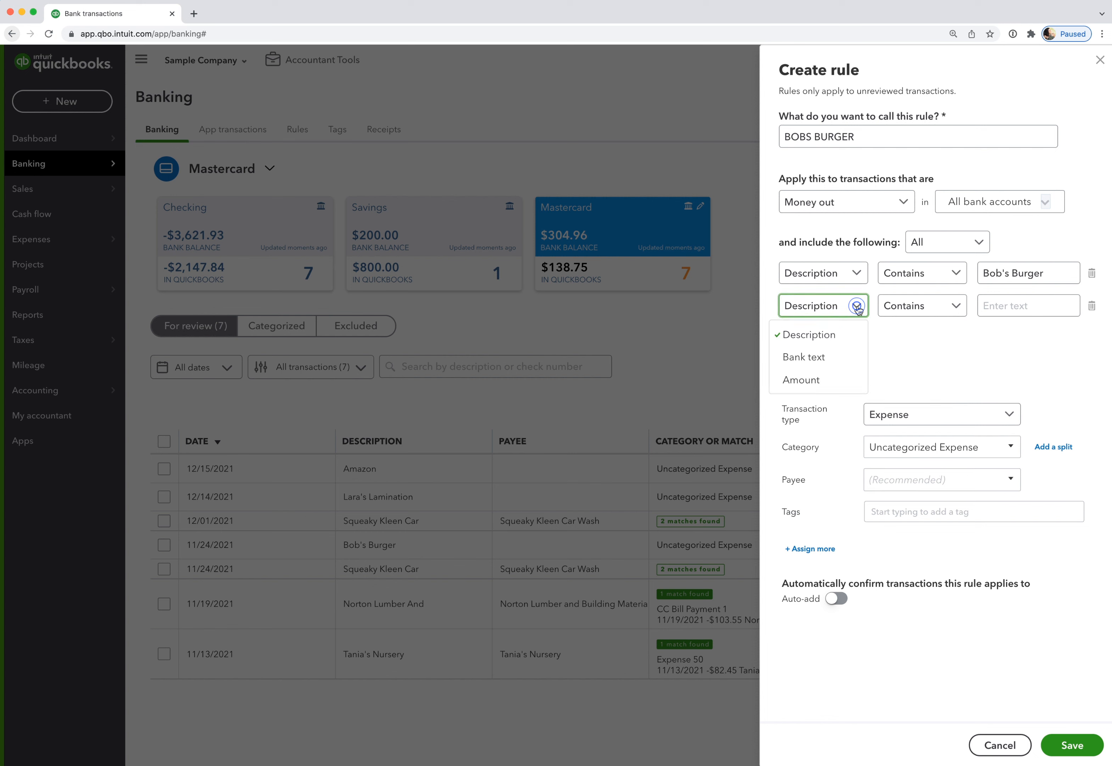
pyautogui.click(840, 353)
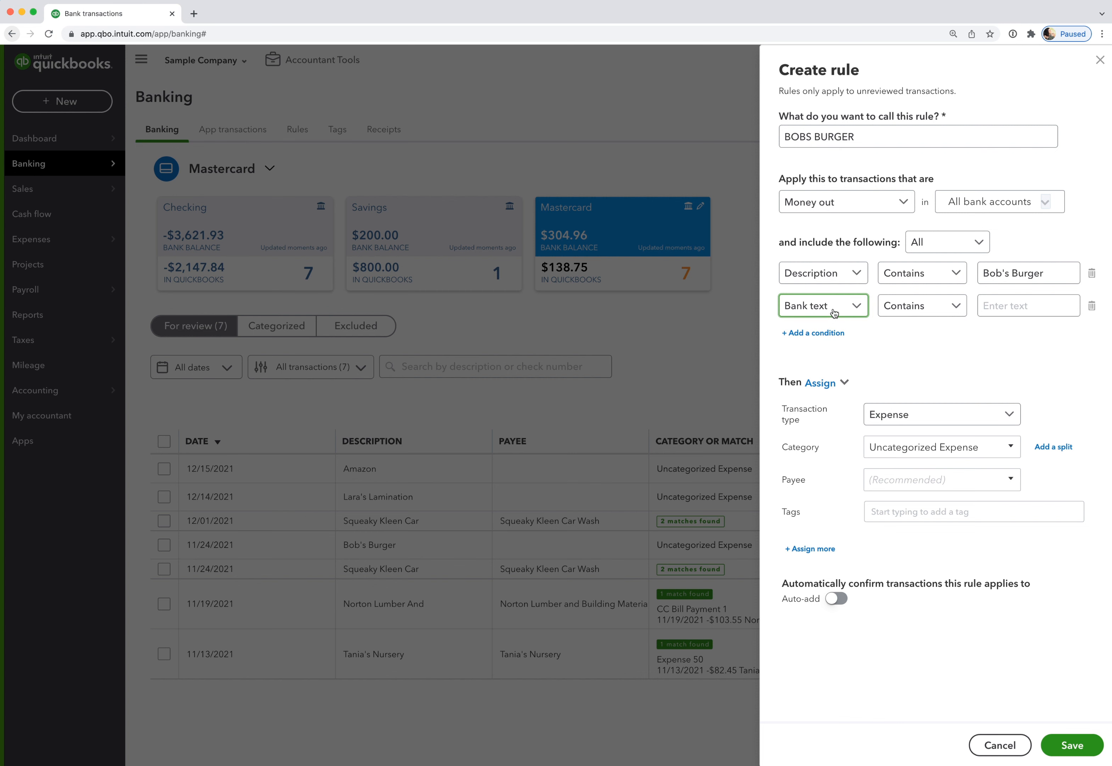
pyautogui.click(1016, 307)
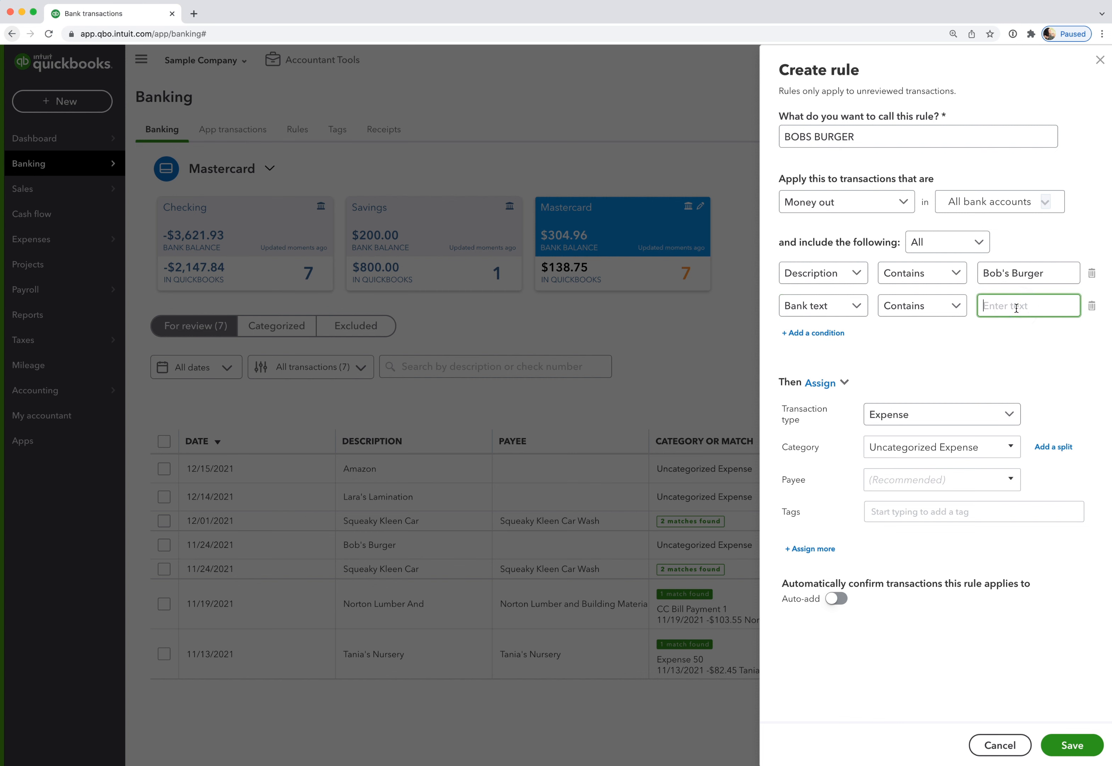
pyautogui.press('super+v')
pyautogui.click(979, 241)
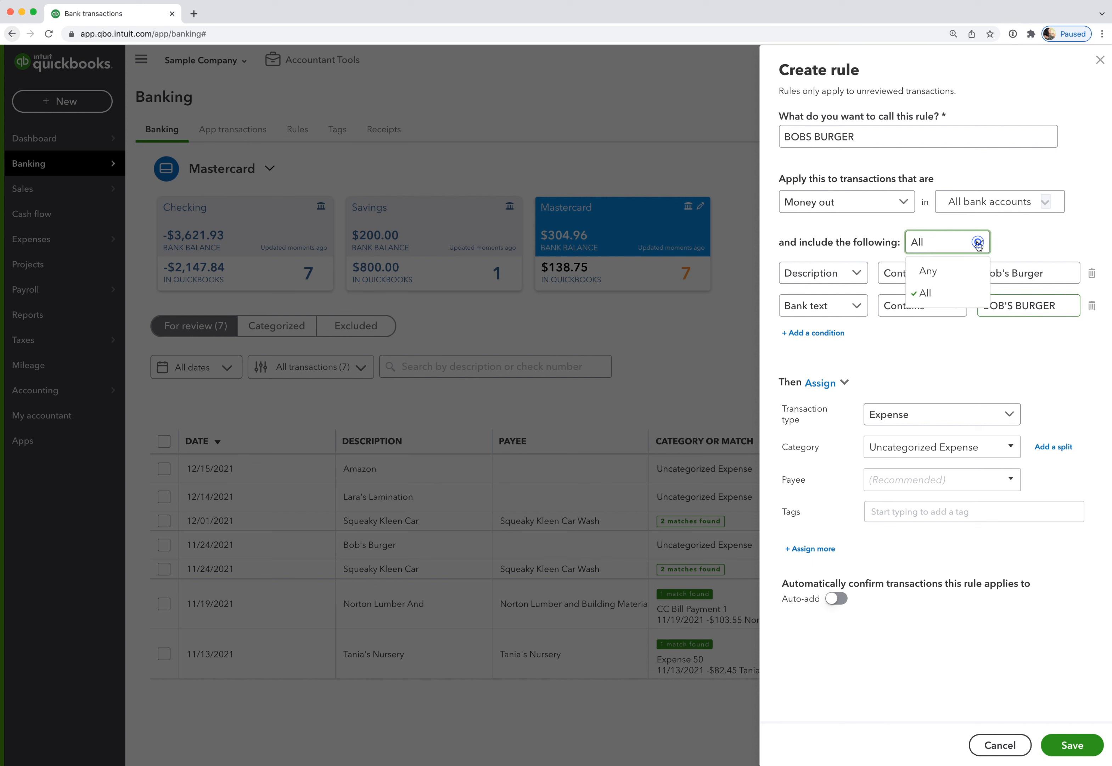
pyautogui.click(965, 268)
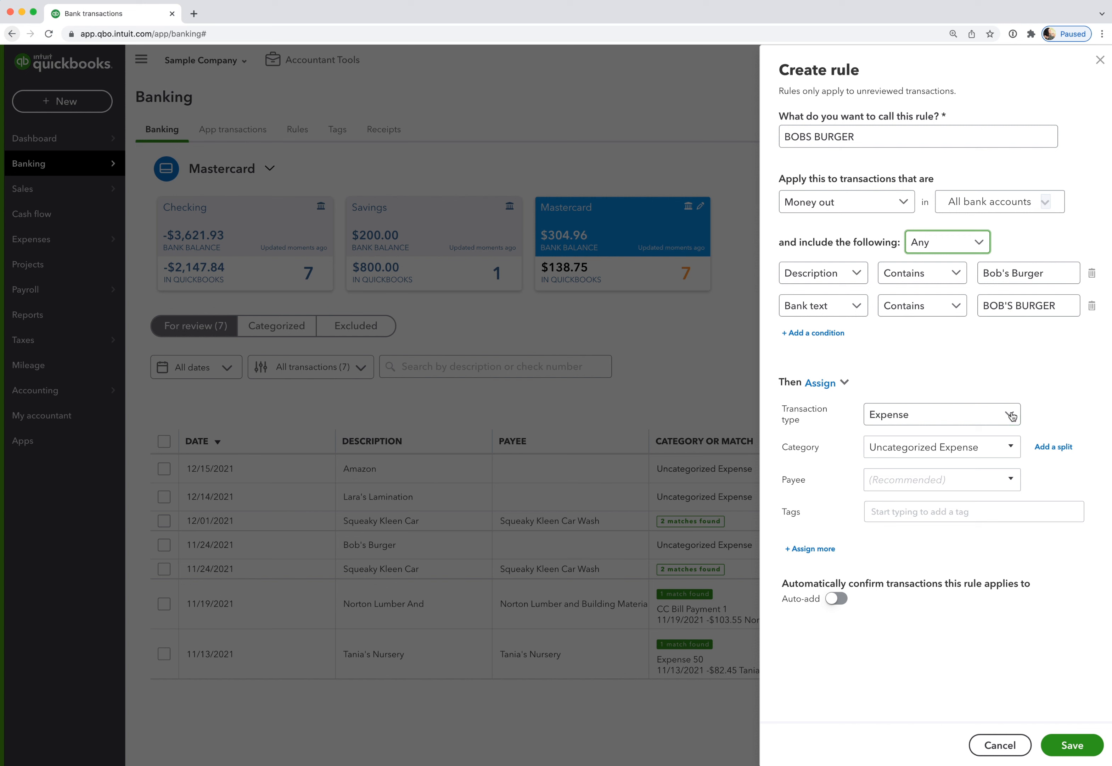
# Step: Assign the category Meals and Entertainment and the payee Bob's Burger Joint in the rule
pyautogui.click(978, 446)
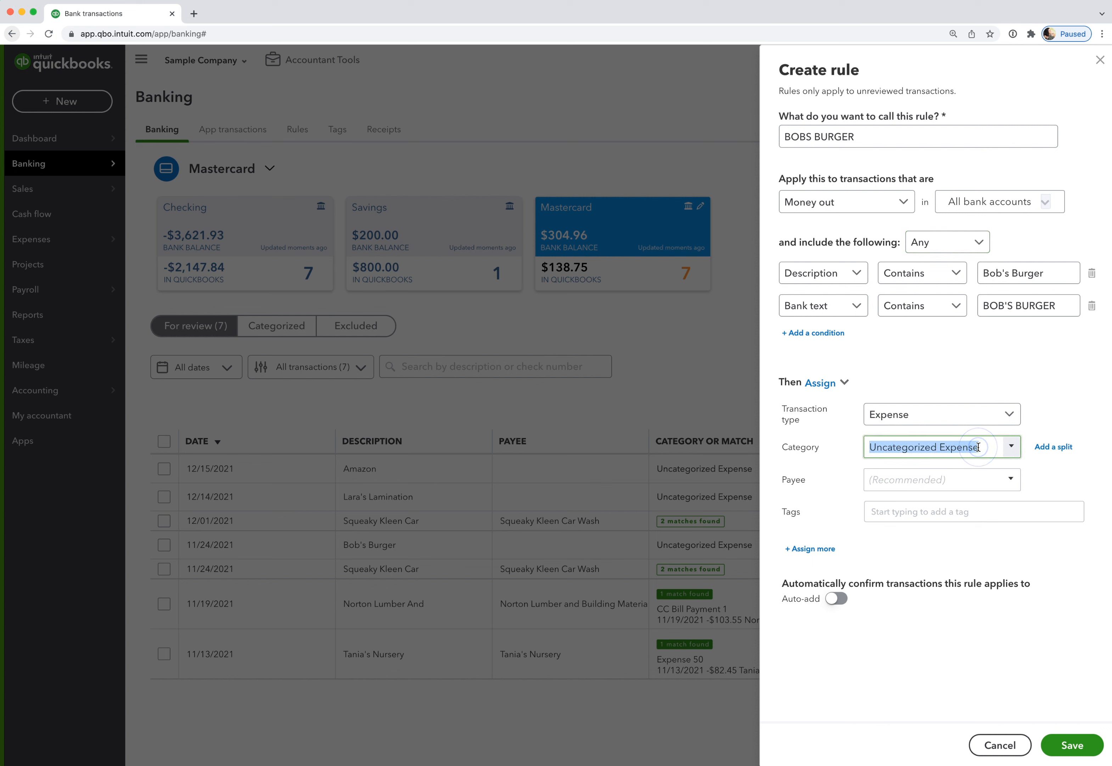
pyautogui.write('Meals and Entertainment')
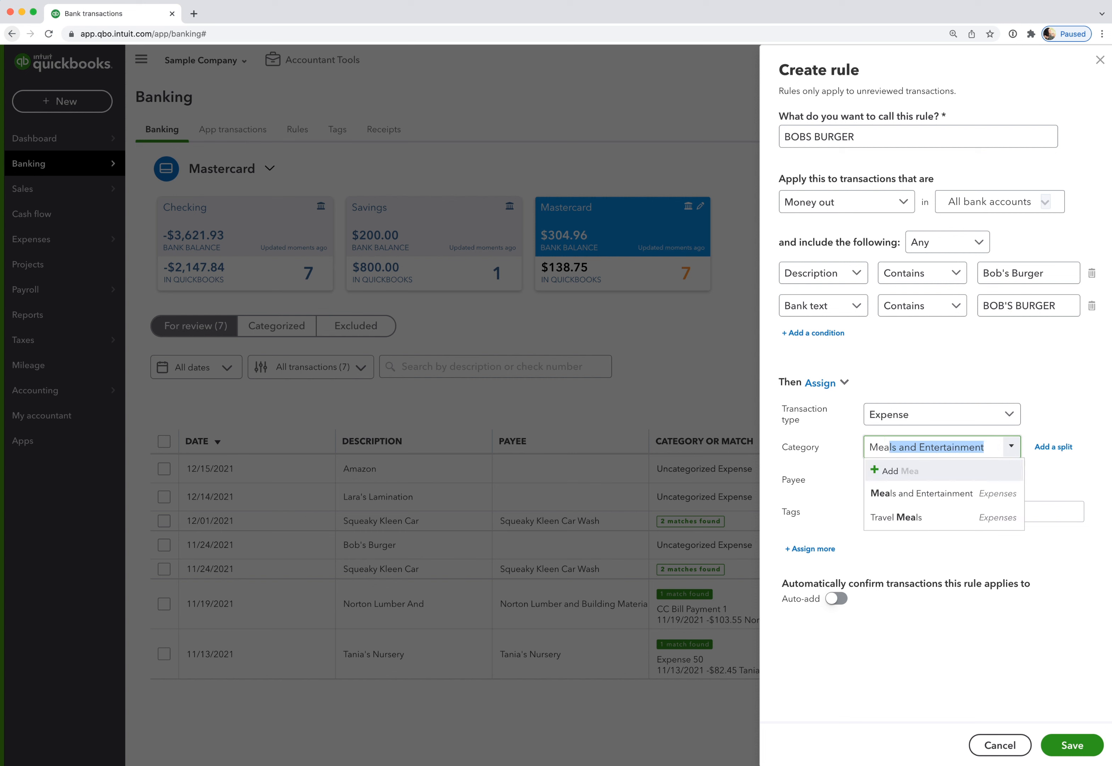
pyautogui.click(973, 494)
pyautogui.click(963, 485)
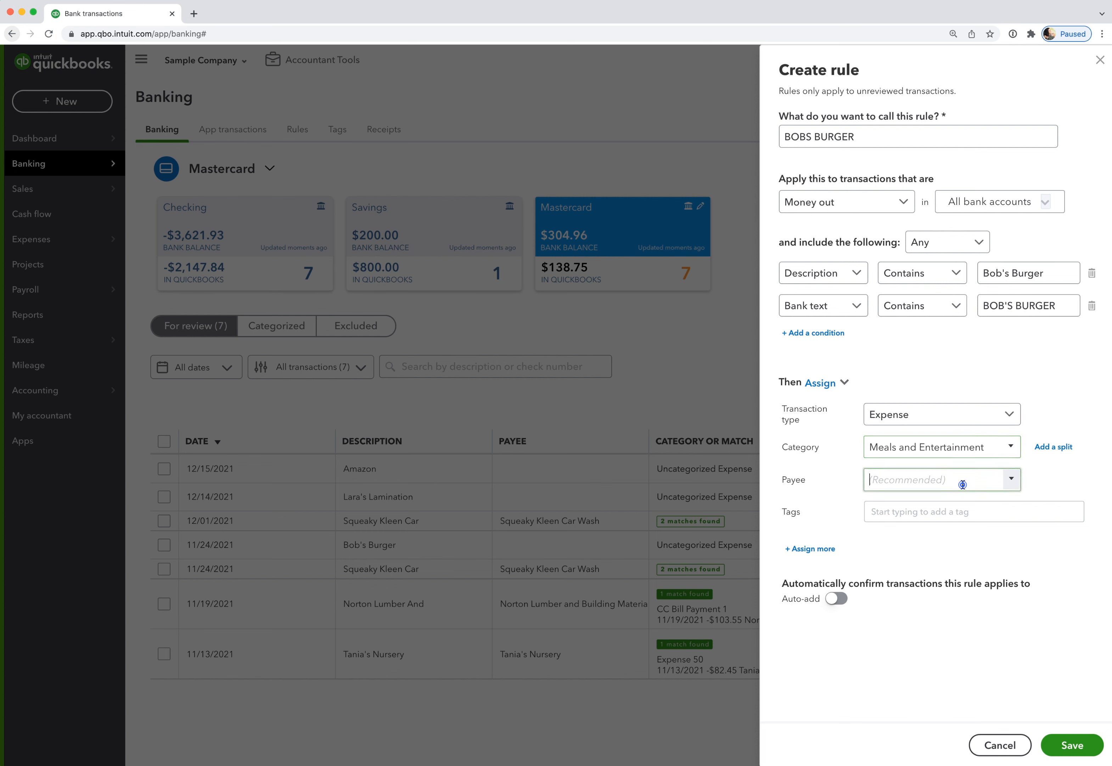
pyautogui.write("Bob's Burger Joint")
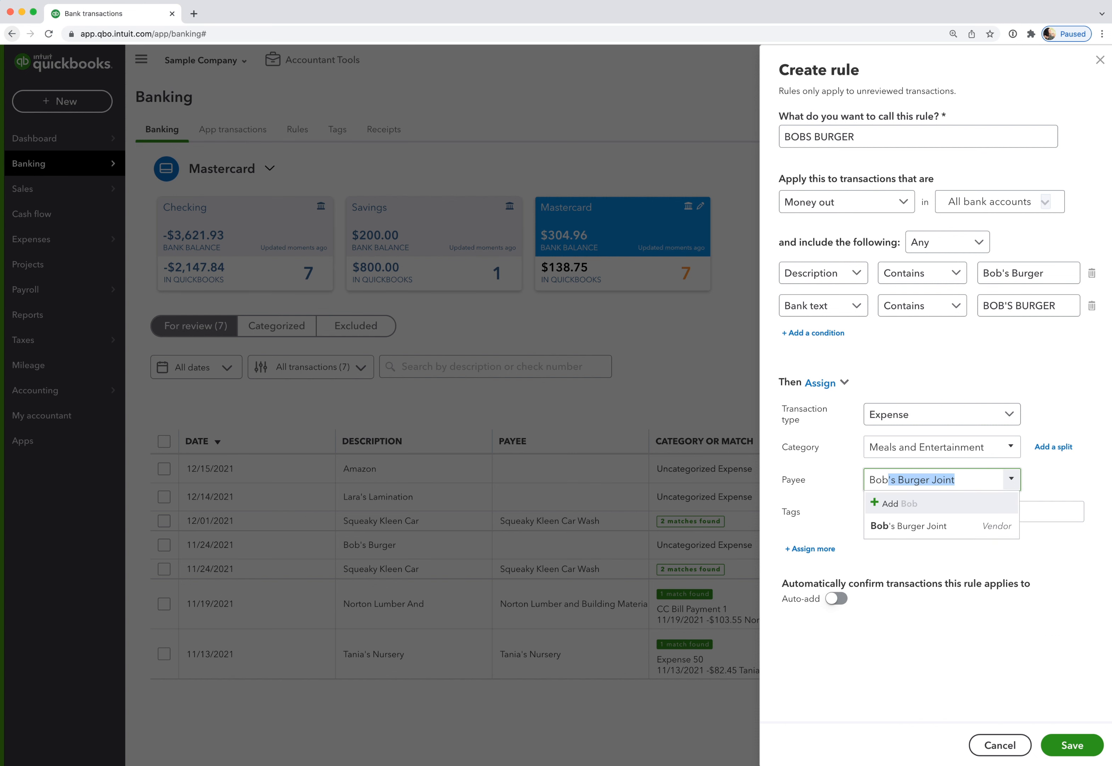
pyautogui.click(958, 523)
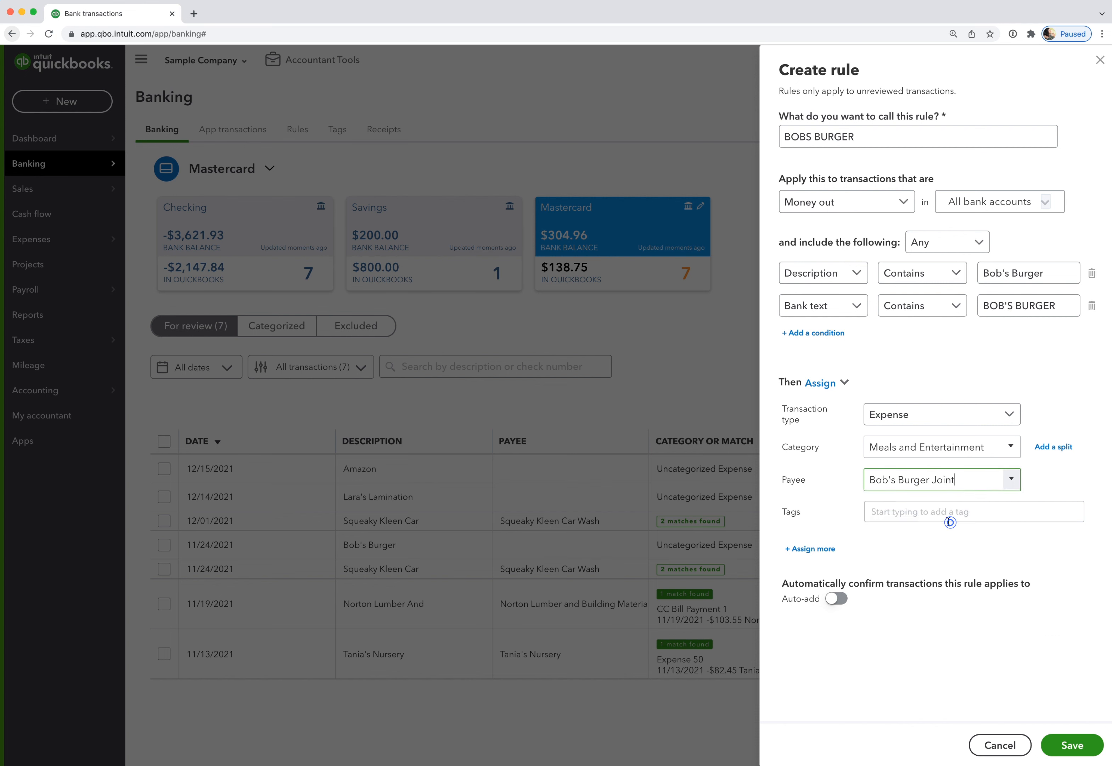
# Step: Reveal the rule's additional memo option, leave it blank, and save the rule with Auto-add off
pyautogui.click(814, 549)
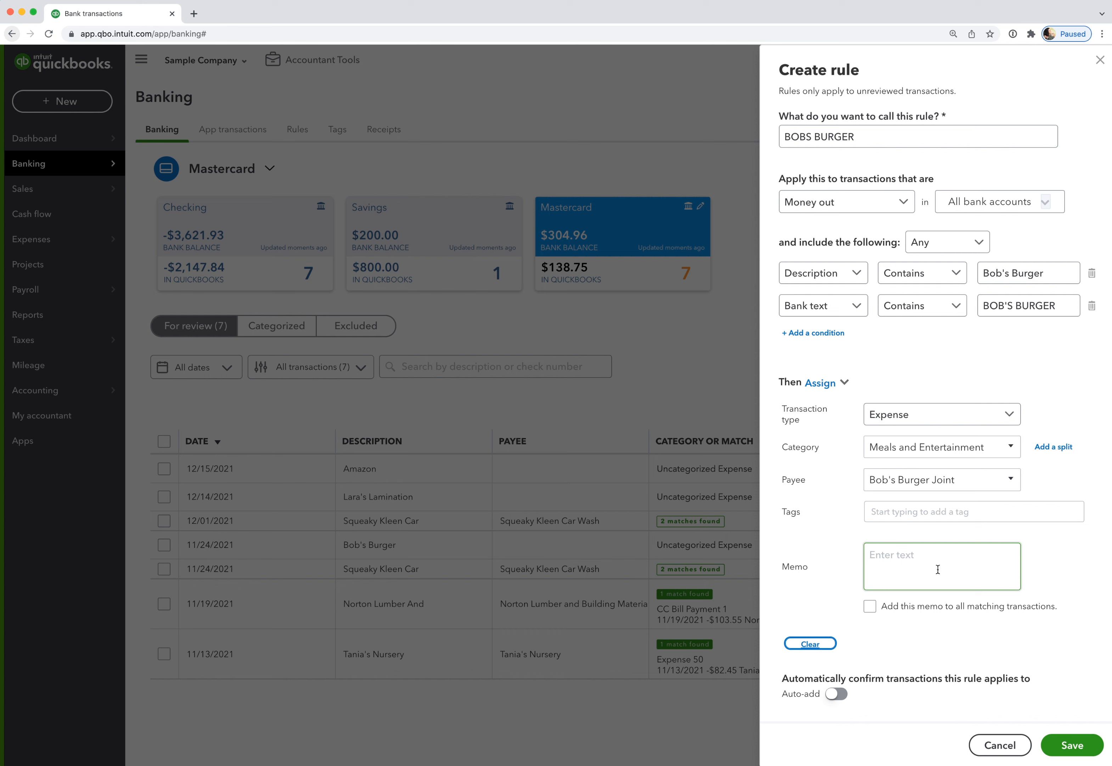
pyautogui.scroll(-1, 931, 664)
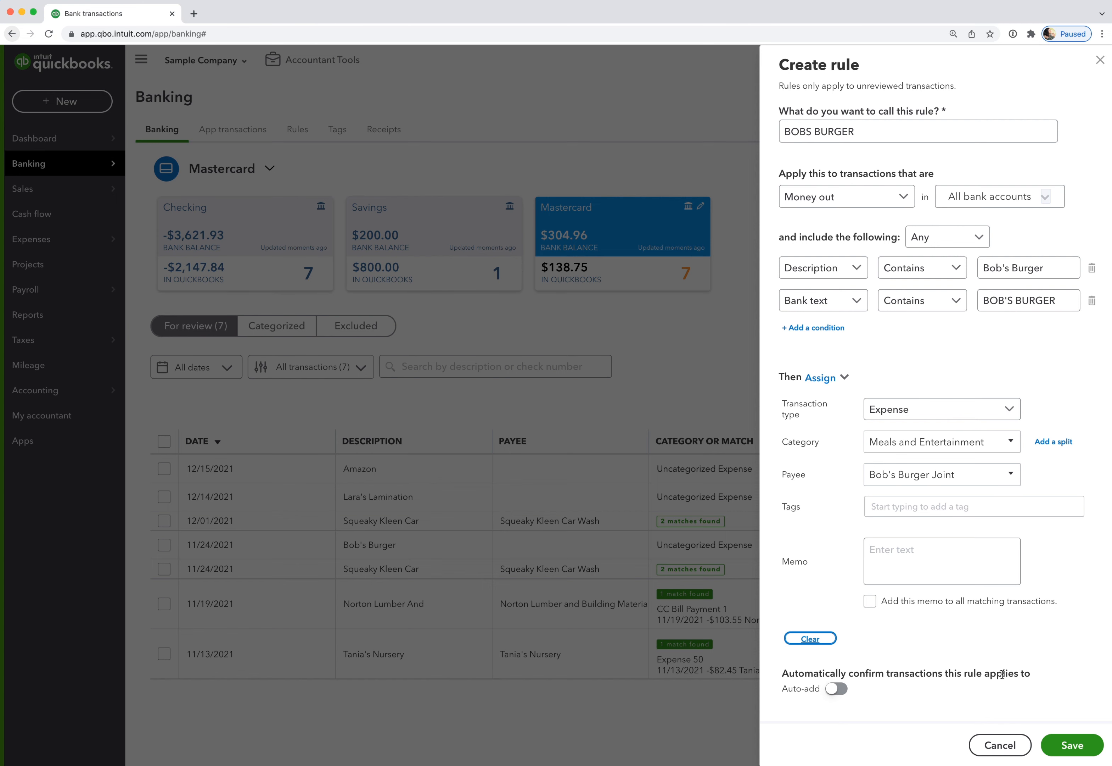
pyautogui.click(1072, 747)
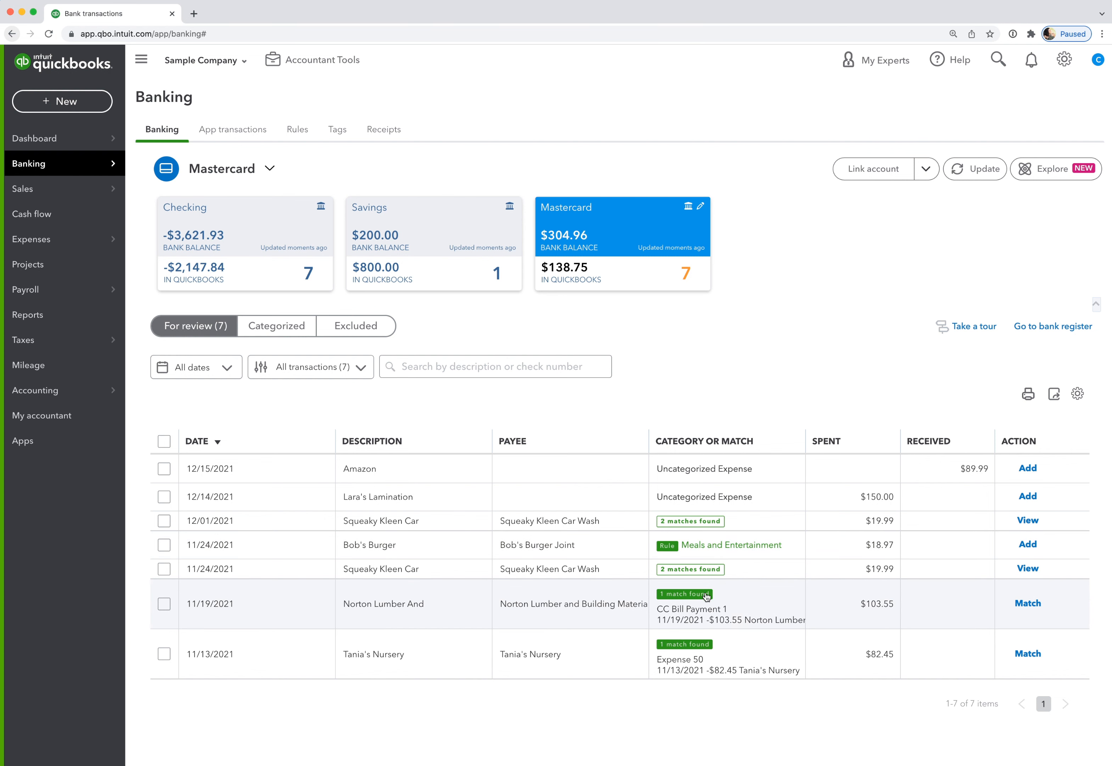
# Step: Open the BOBS BURGER rule from the bank rules list to review its settings, and save it without changes
pyautogui.click(297, 129)
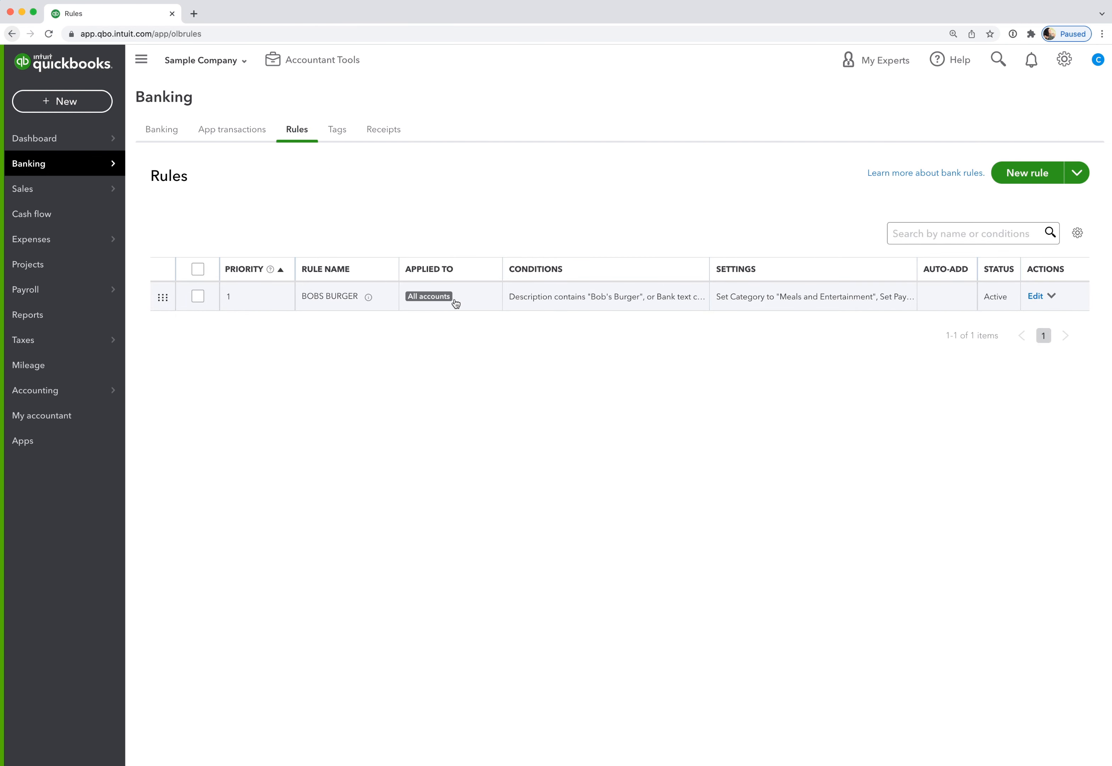
pyautogui.click(1034, 295)
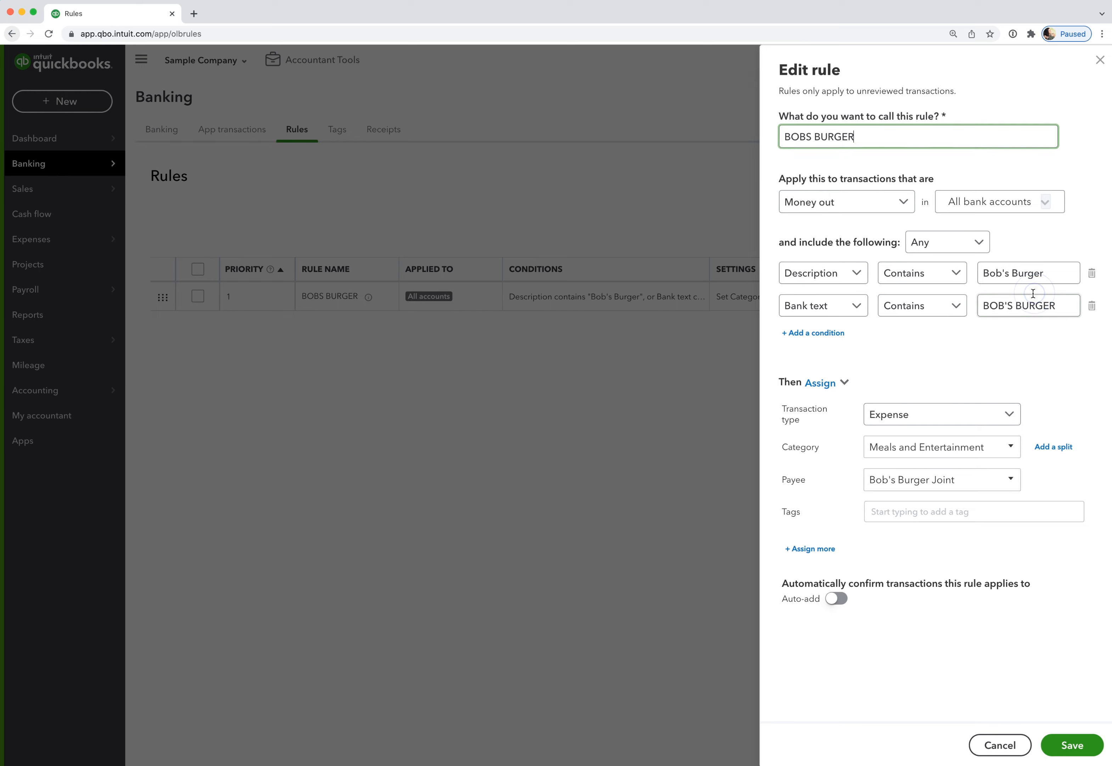
pyautogui.click(1058, 751)
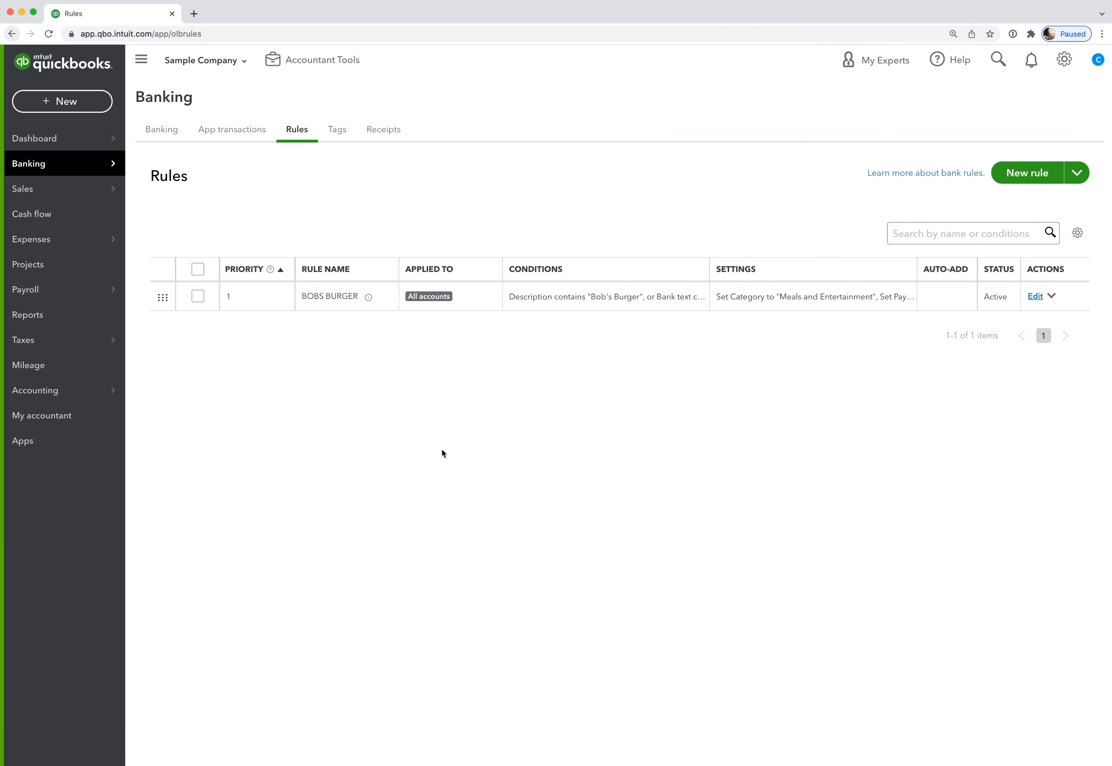